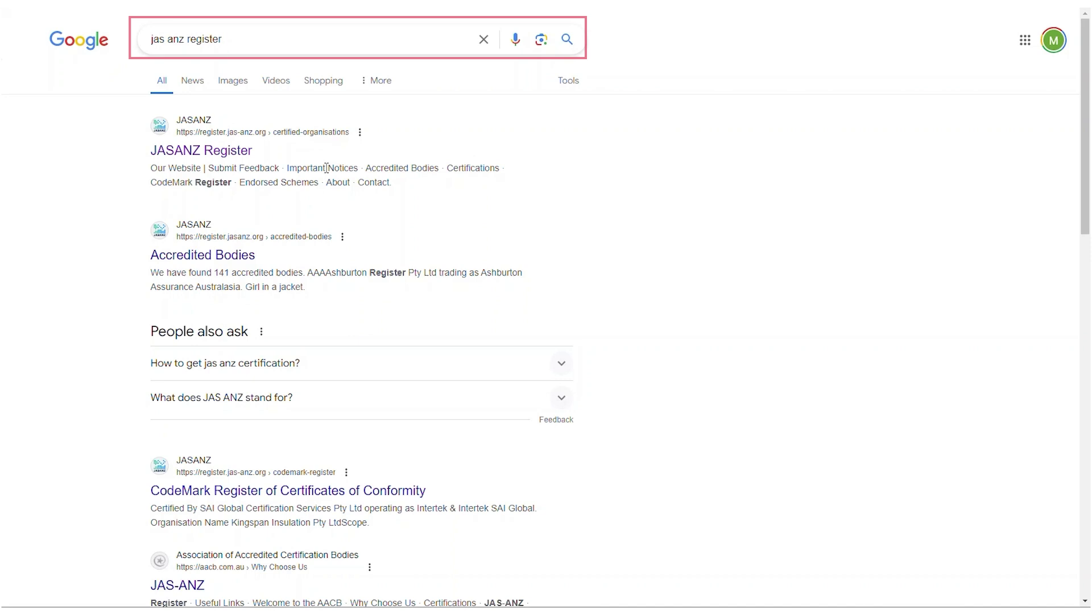
# Open the JASANZ Register certifications page and filter by UL-AU Mark Scheme and AS 1530.4:2014.
pyautogui.click(216, 163)
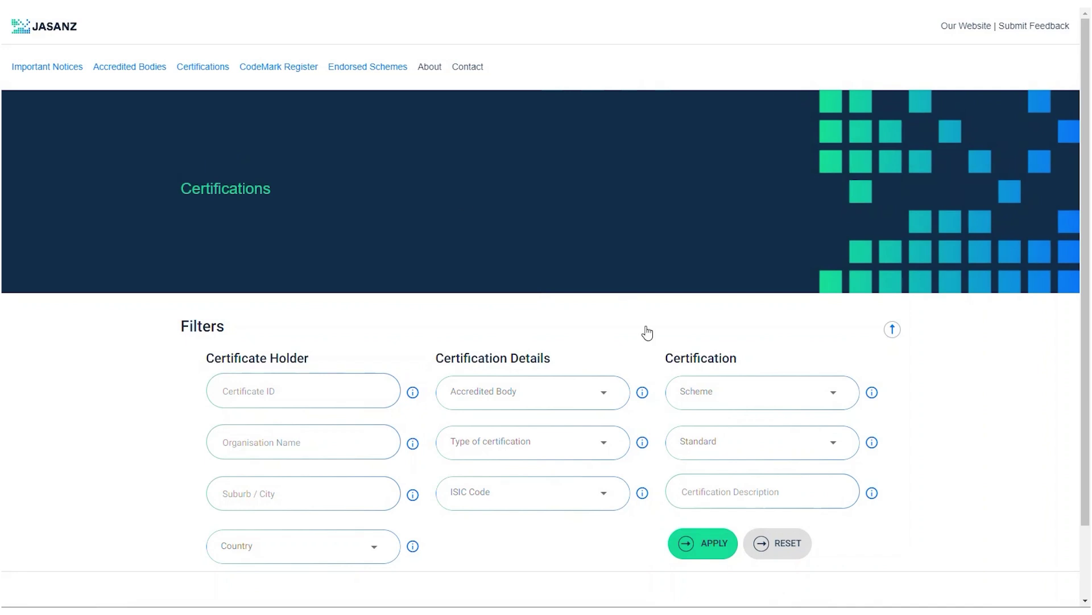
pyautogui.scroll(-1, 688, 361)
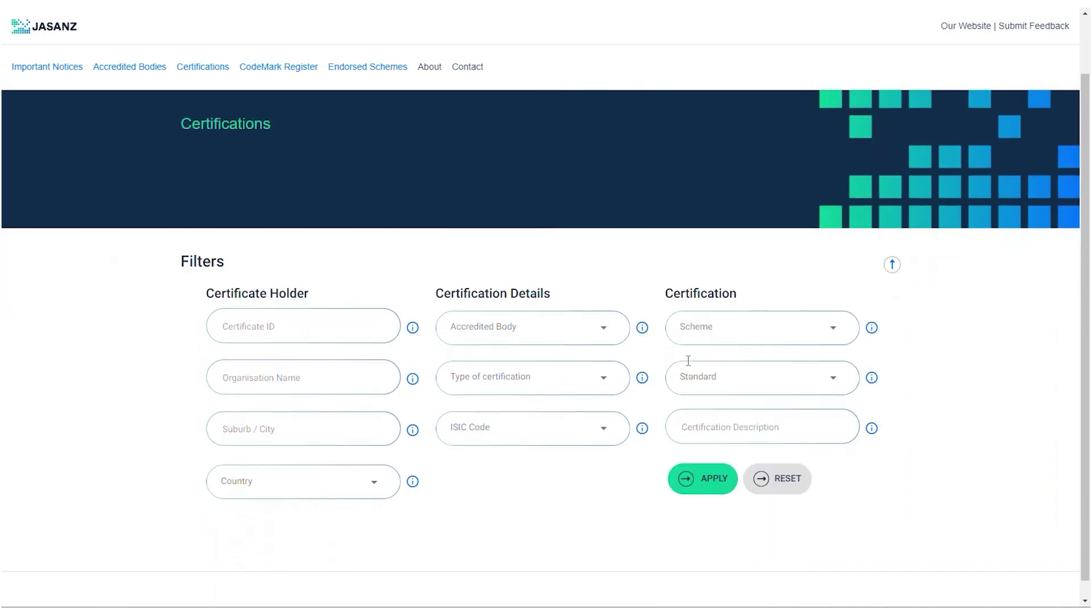
pyautogui.click(722, 344)
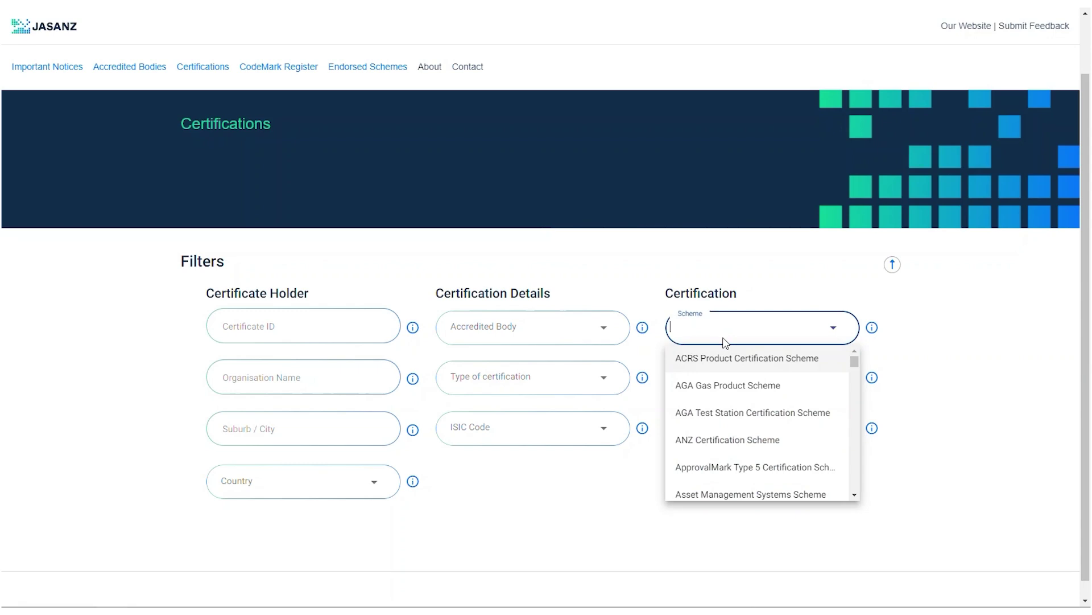
pyautogui.write('ul-au')
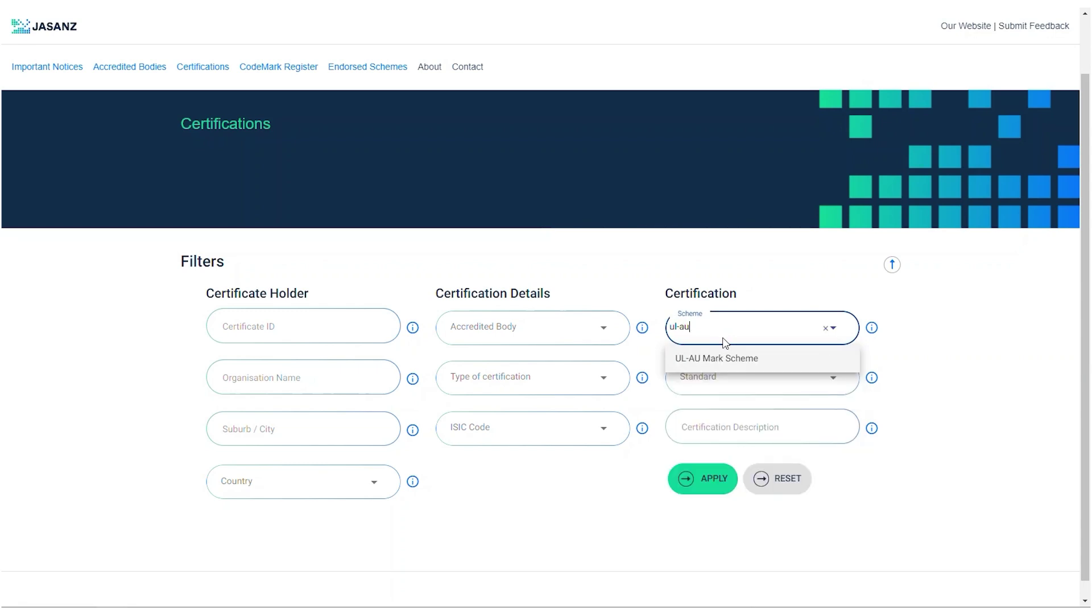
pyautogui.click(726, 359)
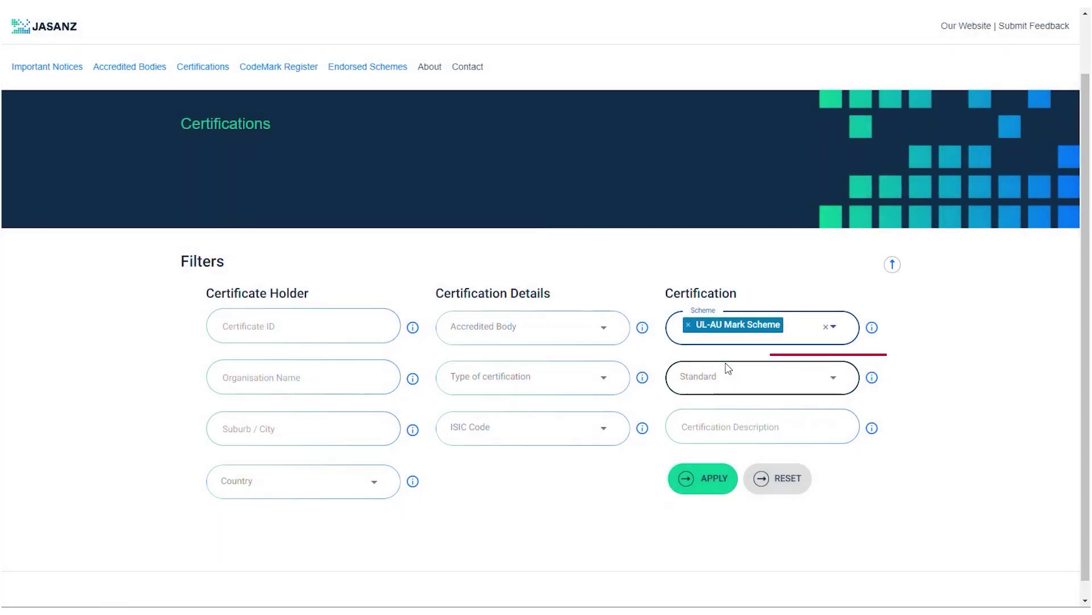
pyautogui.click(732, 380)
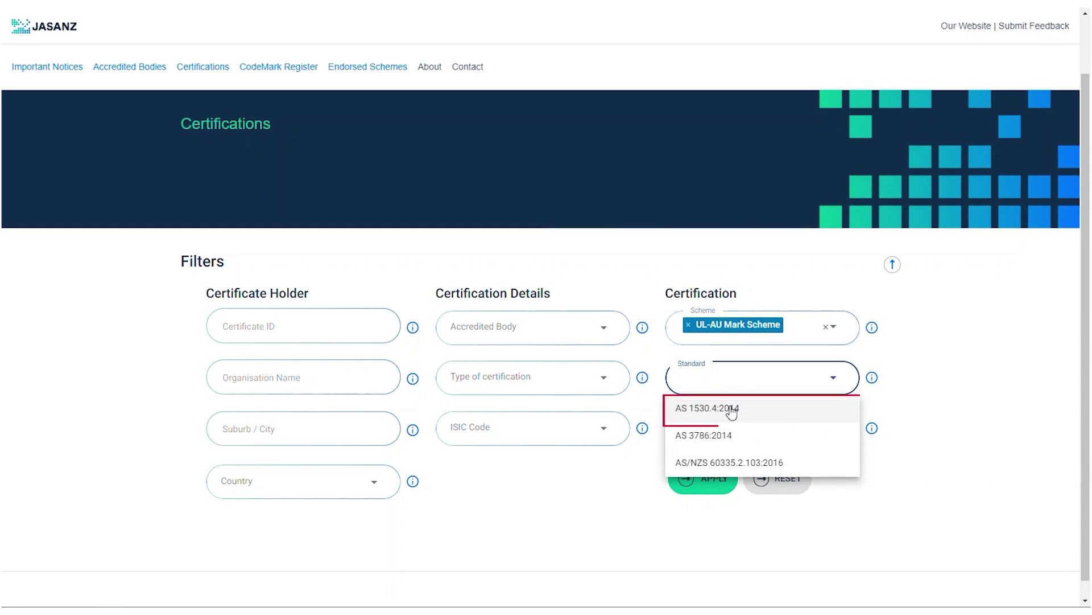
pyautogui.click(731, 410)
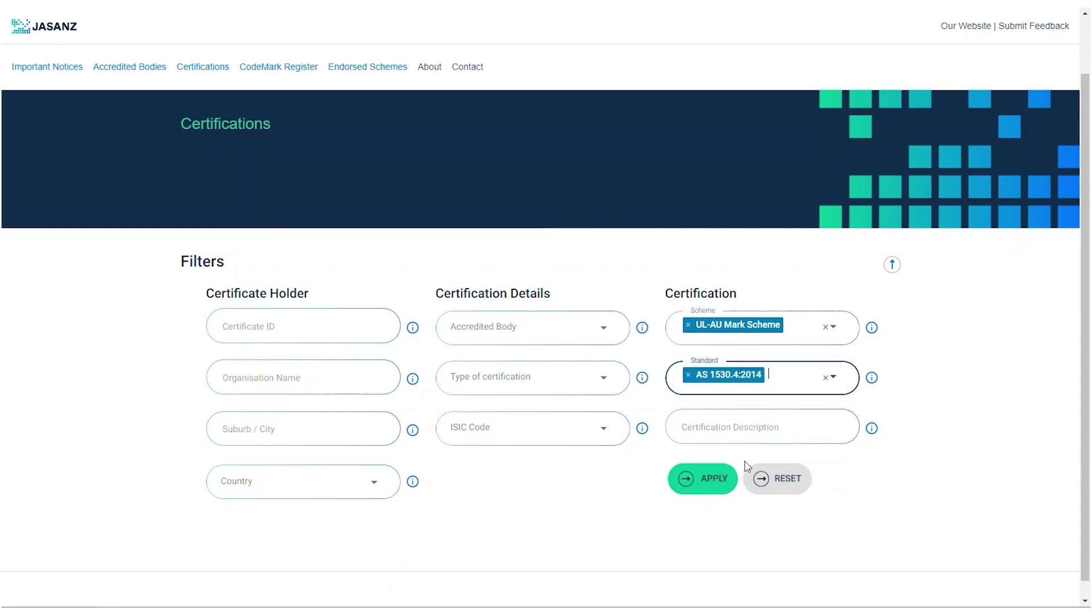
# Apply the filters to list the 7 active Hilti (Australia) Pty Ltd certifications.
pyautogui.click(720, 477)
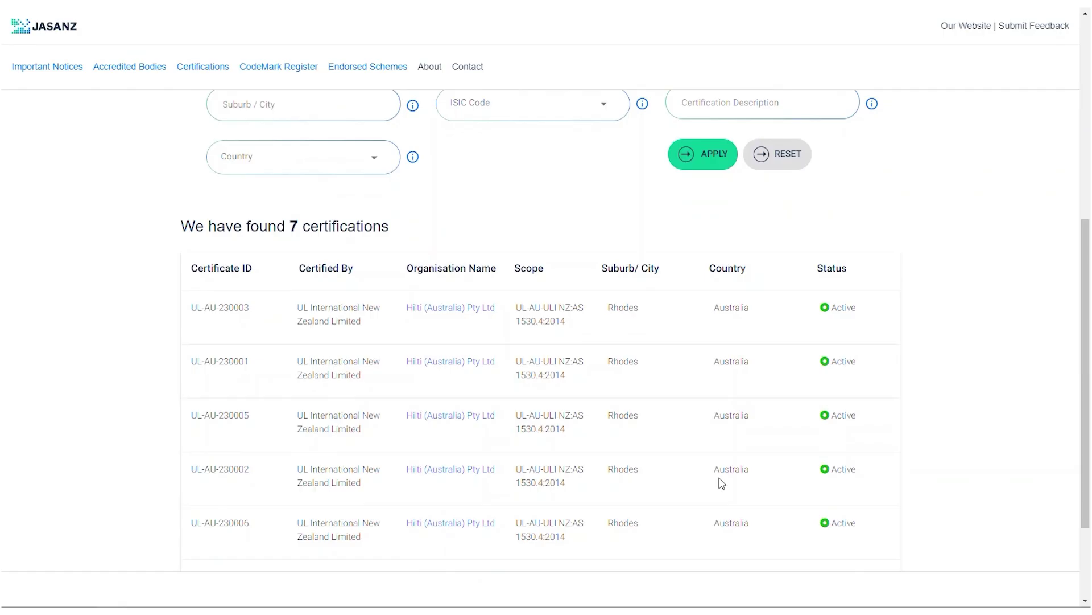